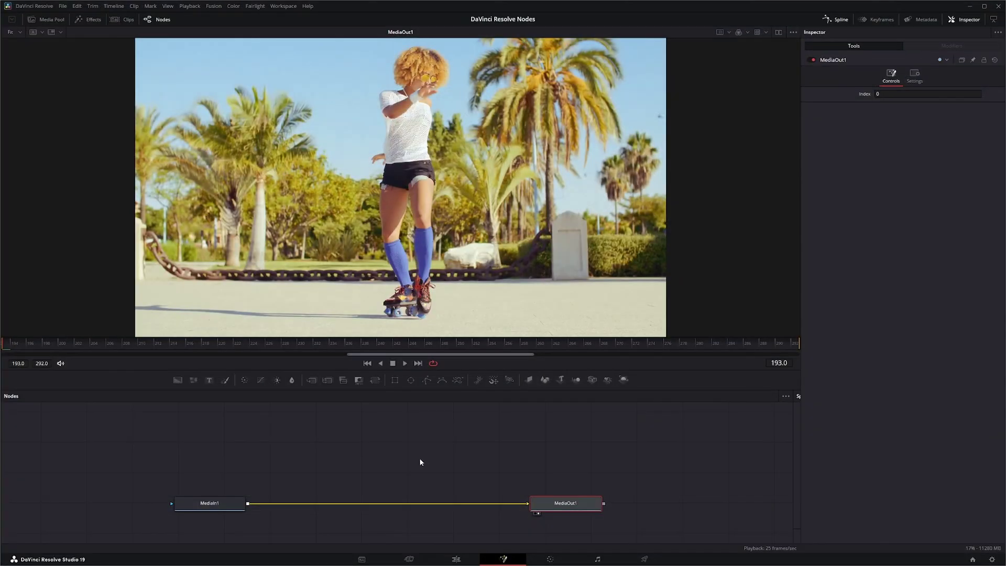
Add a Vector Distortion node from the 'vect' tool search and insert it between MediaIn1 and MediaOut1.
{"action": "left_click", "coordinate": [326, 462]}
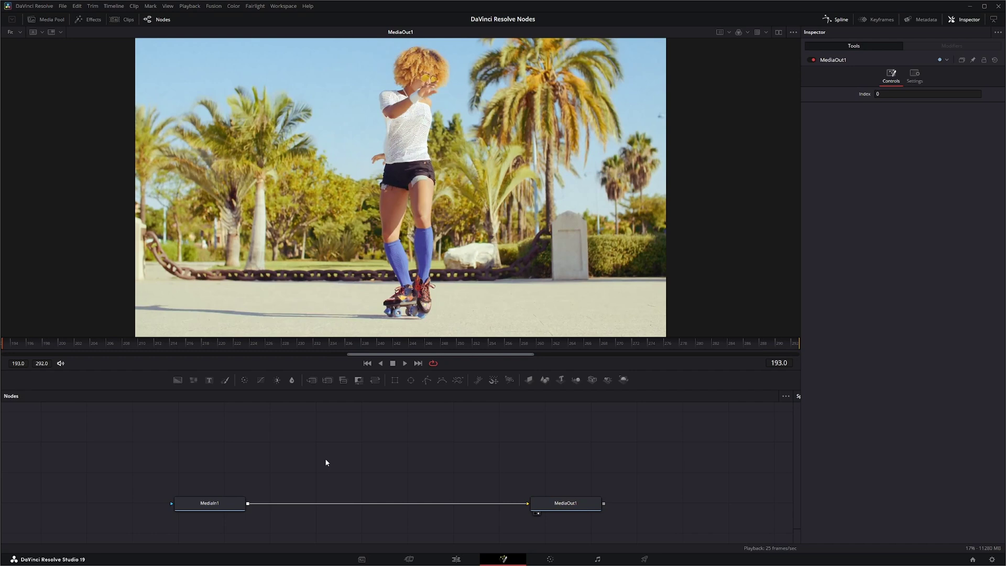
{"action": "key", "text": "shift+space"}
{"action": "type", "text": "vector"}
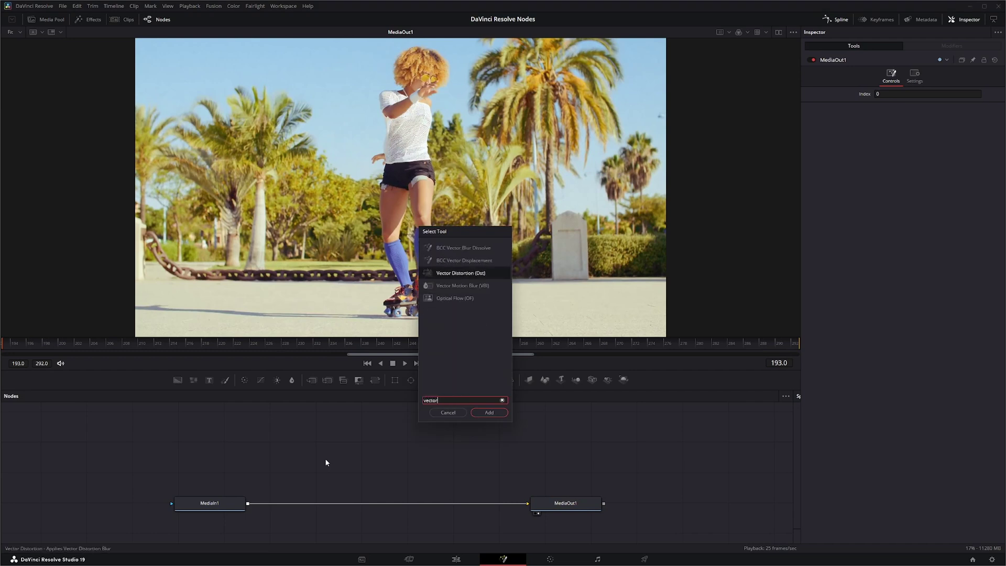
{"action": "key", "text": "Return"}
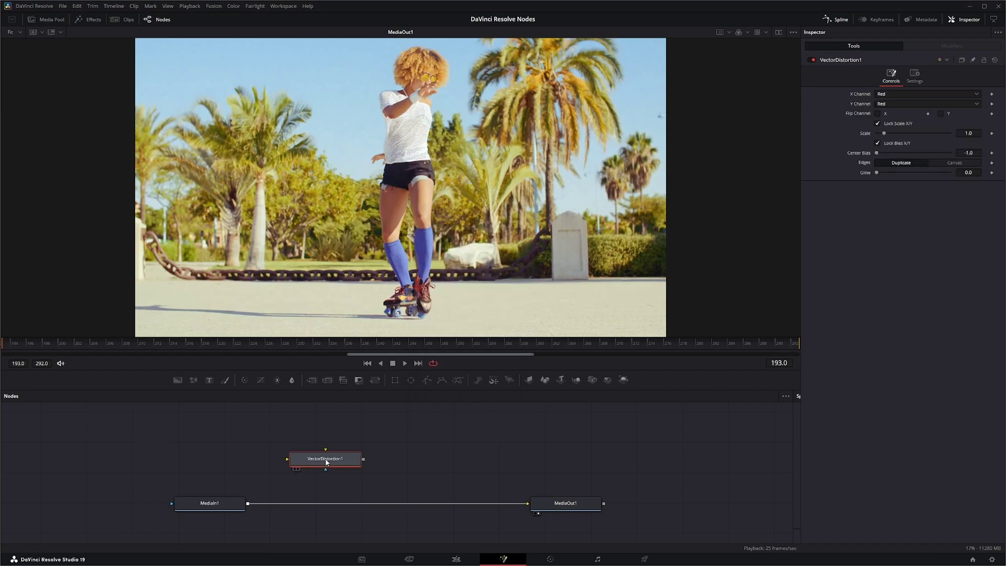
{"action": "left_click_drag", "start_coordinate": [326, 462], "coordinate": [386, 464]}
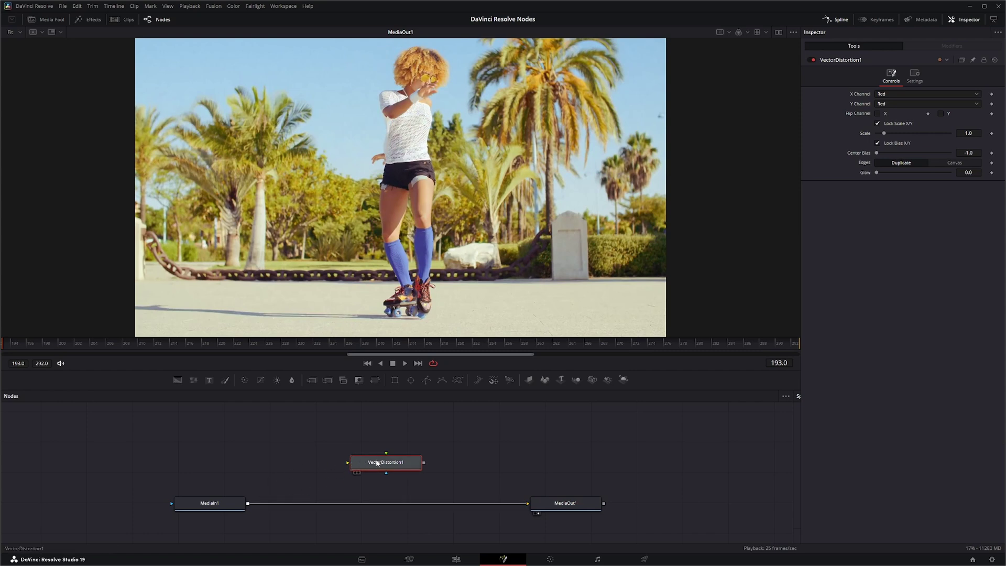
{"action": "left_click_drag", "start_coordinate": [378, 465], "coordinate": [374, 470]}
{"action": "left_click_drag", "start_coordinate": [391, 470], "coordinate": [394, 507]}
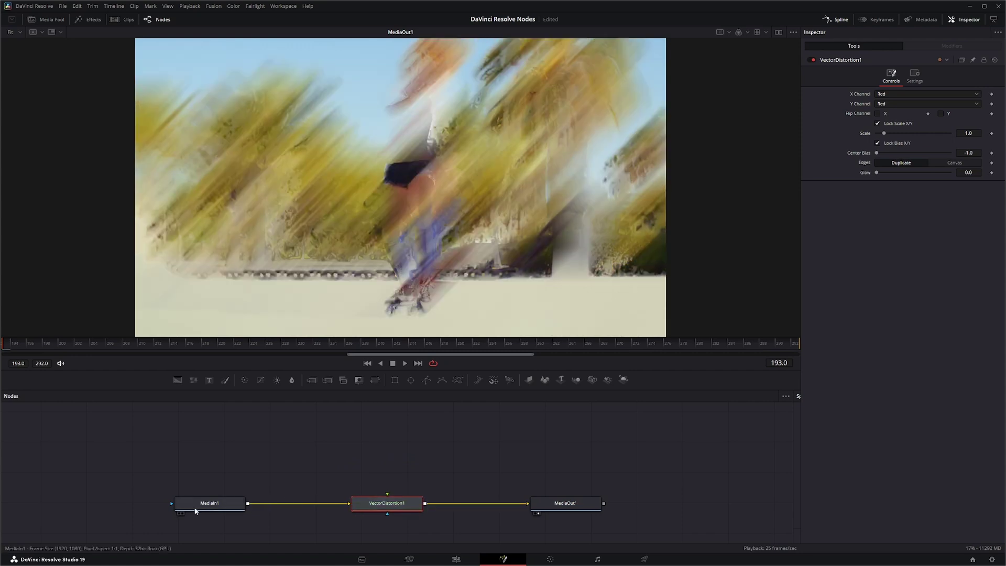
Compare Green and Blue for X Channel, return X to Red, and set Y Channel to Green.
{"action": "left_click", "coordinate": [207, 504]}
{"action": "left_click", "coordinate": [370, 505]}
{"action": "left_click", "coordinate": [889, 96]}
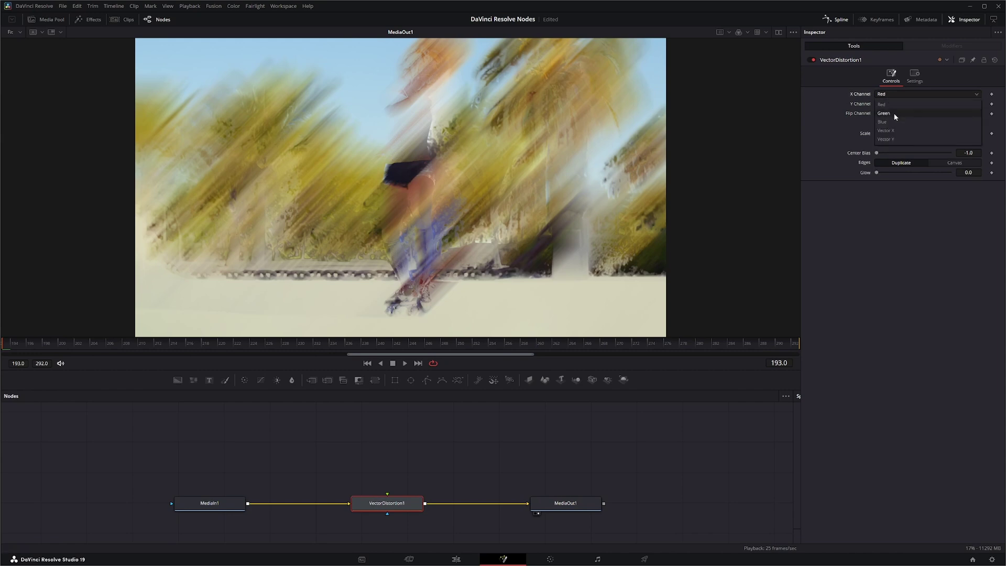
{"action": "left_click", "coordinate": [887, 113]}
{"action": "left_click", "coordinate": [887, 95]}
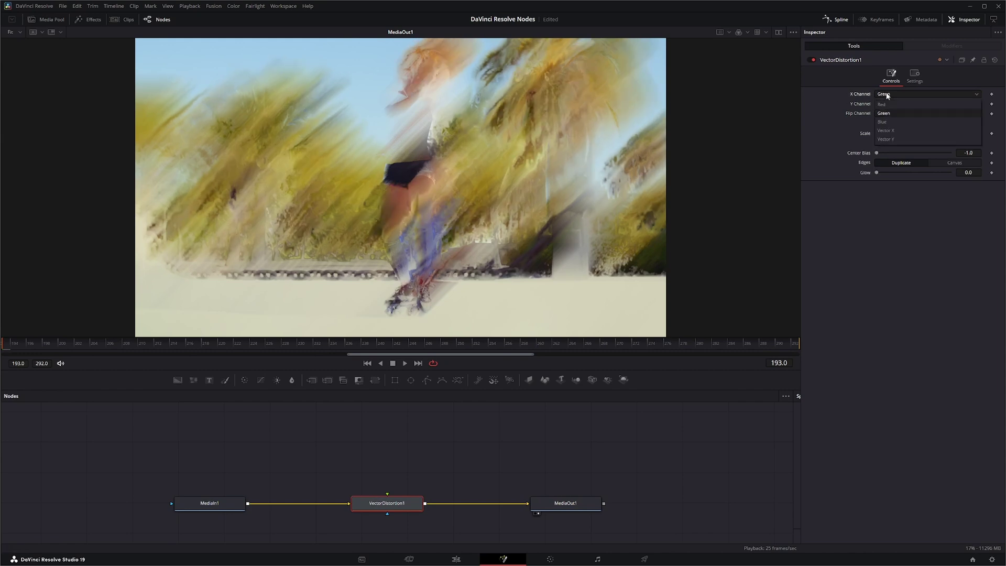
{"action": "left_click", "coordinate": [891, 122]}
{"action": "left_click", "coordinate": [891, 97]}
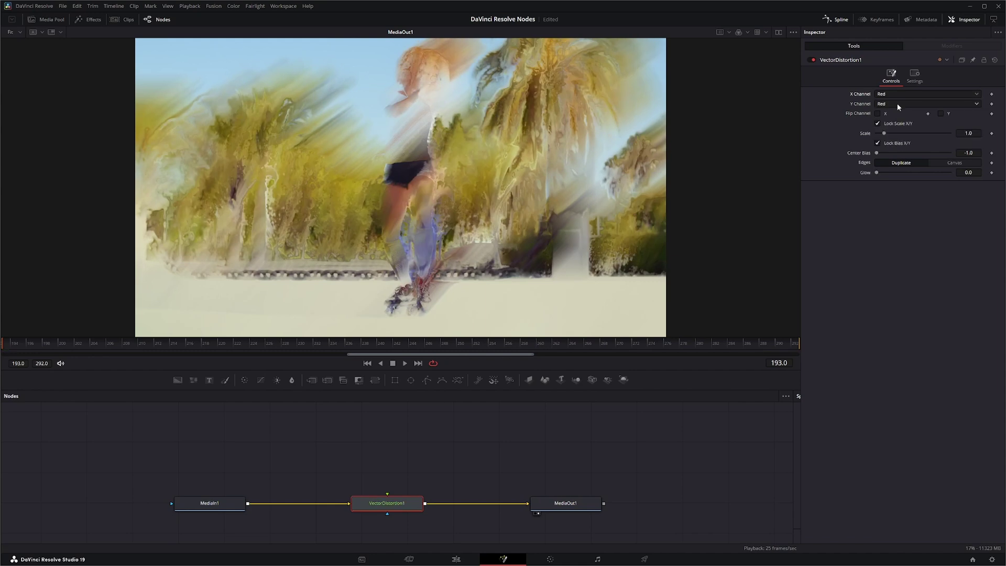
{"action": "left_click", "coordinate": [896, 102]}
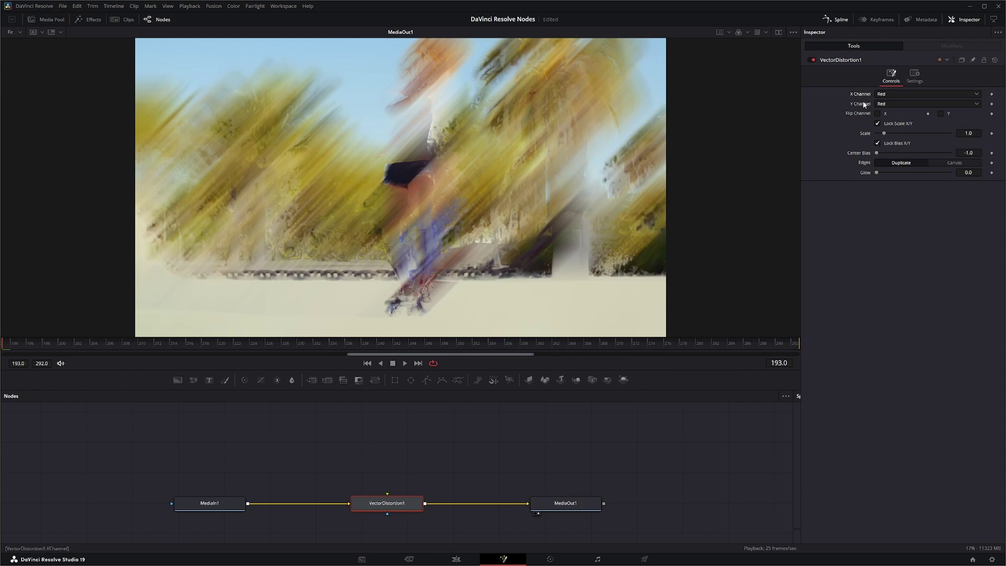
{"action": "left_click", "coordinate": [890, 104]}
{"action": "left_click", "coordinate": [890, 121]}
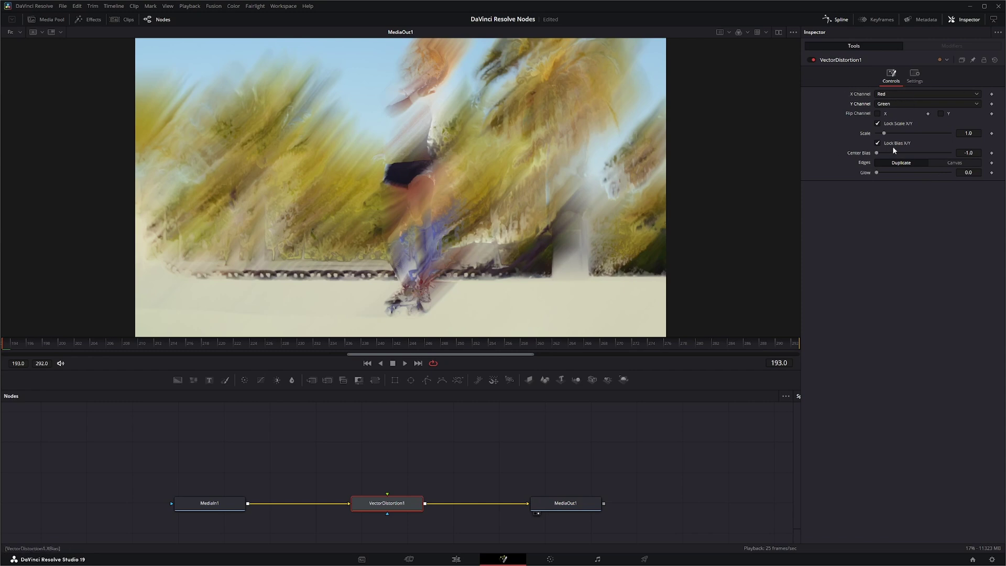
{"action": "left_click", "coordinate": [876, 113]}
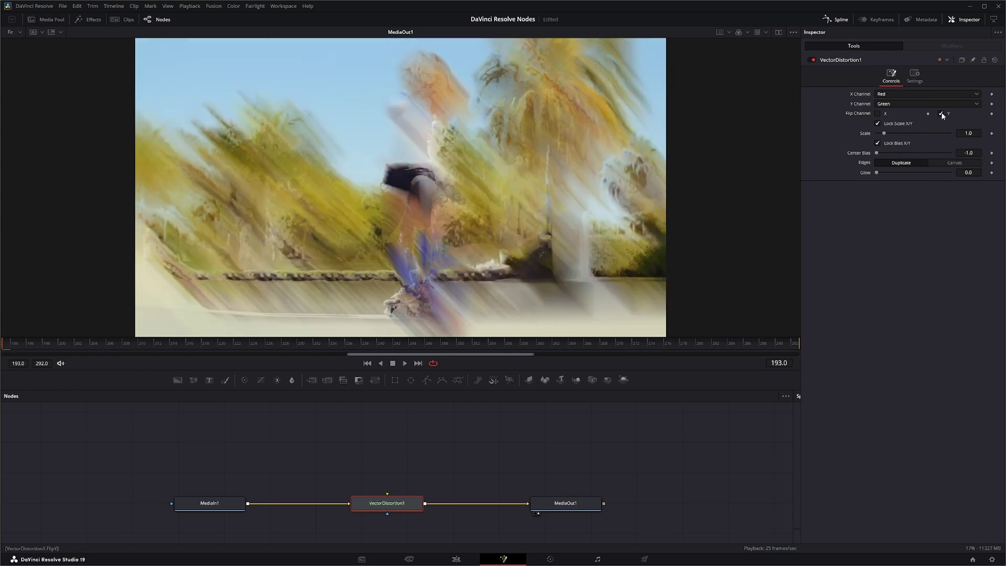
{"action": "left_click", "coordinate": [878, 123]}
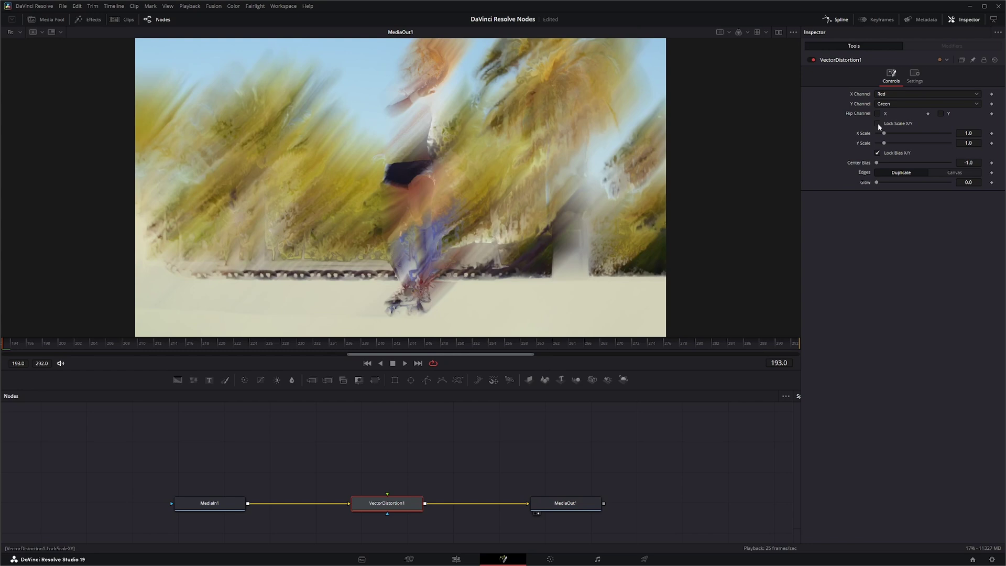
{"action": "left_click", "coordinate": [878, 124]}
{"action": "left_click_drag", "start_coordinate": [892, 135], "coordinate": [922, 136]}
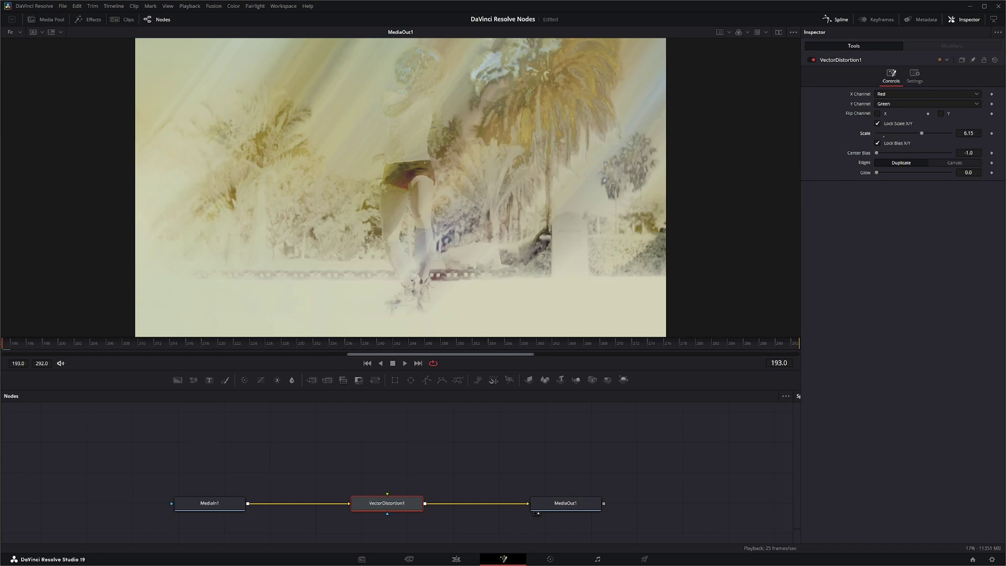
{"action": "left_click", "coordinate": [894, 133]}
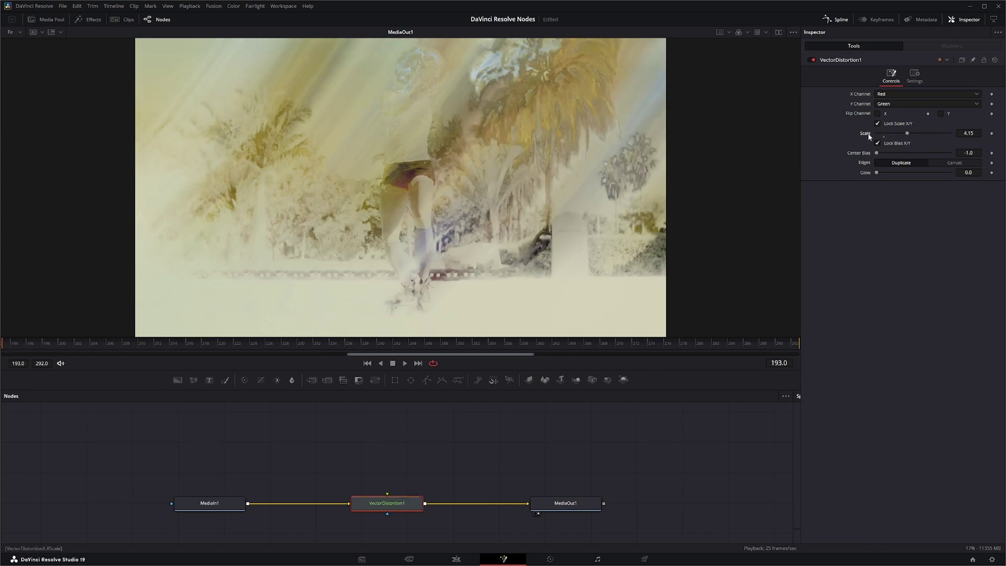
{"action": "double_click", "coordinate": [883, 136]}
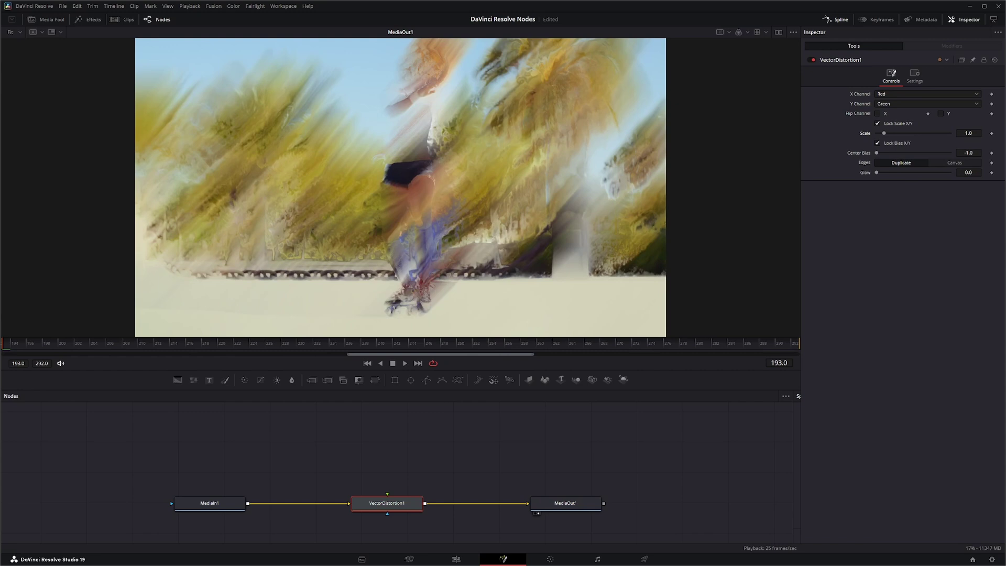
{"action": "left_click", "coordinate": [877, 143]}
{"action": "left_click", "coordinate": [878, 143]}
{"action": "left_click", "coordinate": [963, 163]}
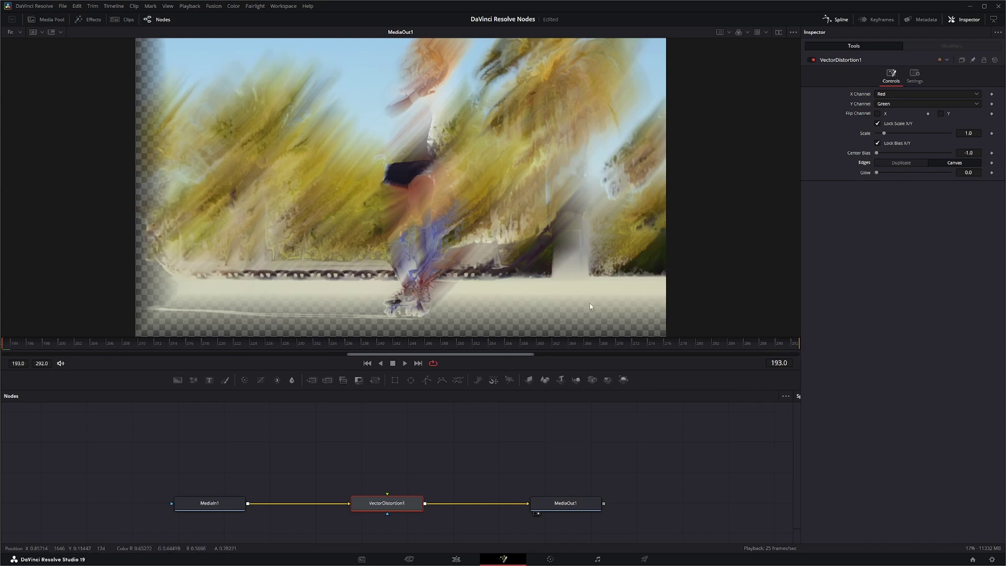
{"action": "left_click", "coordinate": [902, 165]}
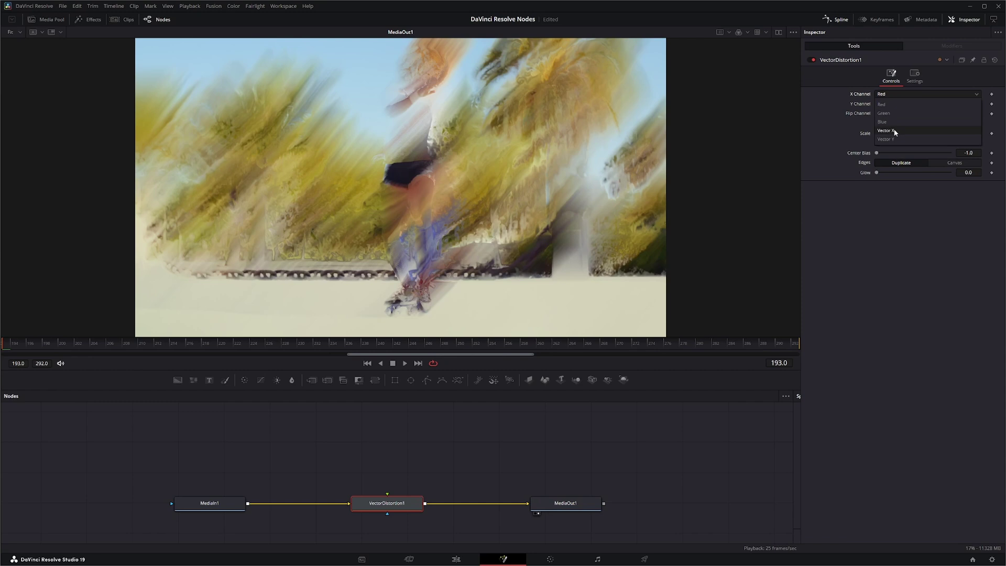
Set the X Channel to Vector X and the Y Channel to Vector Y.
{"action": "left_click", "coordinate": [897, 130]}
{"action": "left_click", "coordinate": [884, 104]}
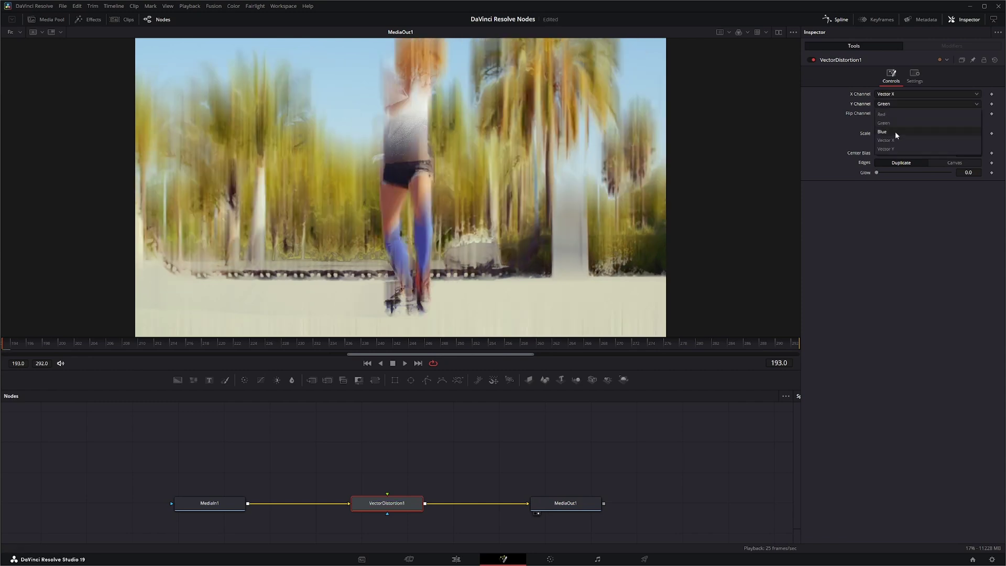
{"action": "left_click", "coordinate": [895, 148]}
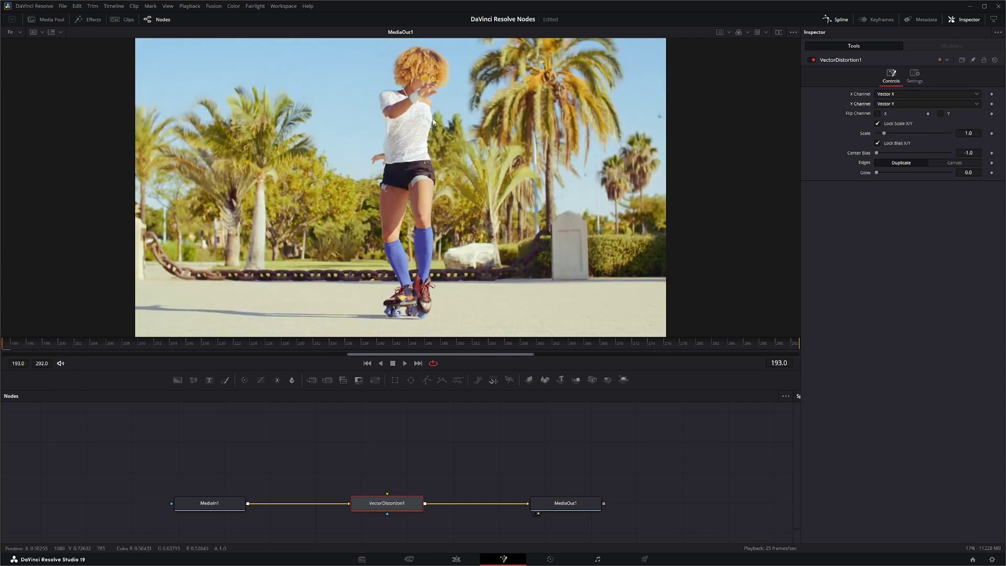
Zoom in on the skater's head, test Scale at 10.0 and 2.62, then reset it to 1.0.
{"action": "scroll", "coordinate": [413, 103], "scroll_direction": "up", "scroll_amount": 5}
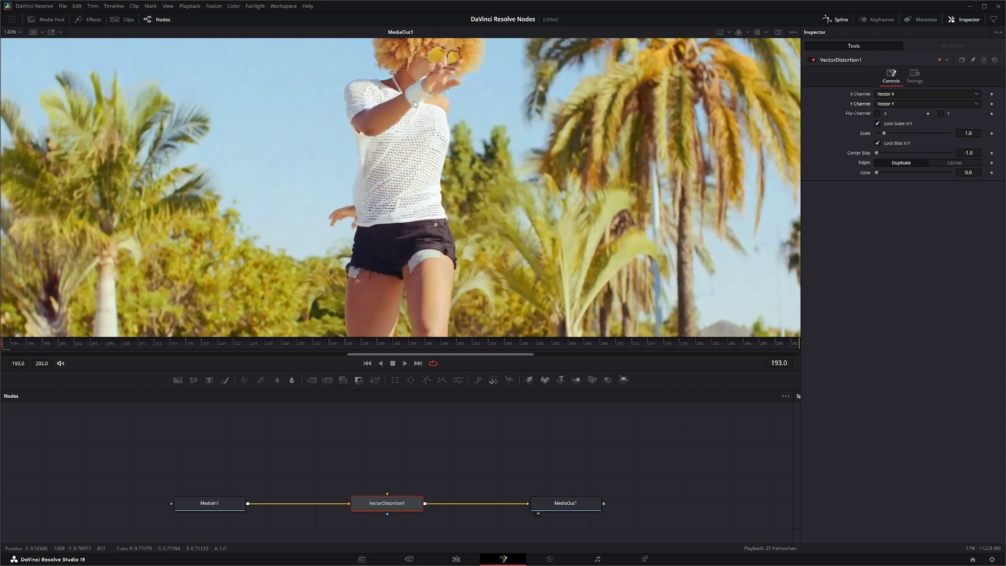
{"action": "scroll", "coordinate": [419, 107], "scroll_direction": "up", "scroll_amount": 2}
{"action": "left_click_drag", "start_coordinate": [421, 108], "coordinate": [408, 223]}
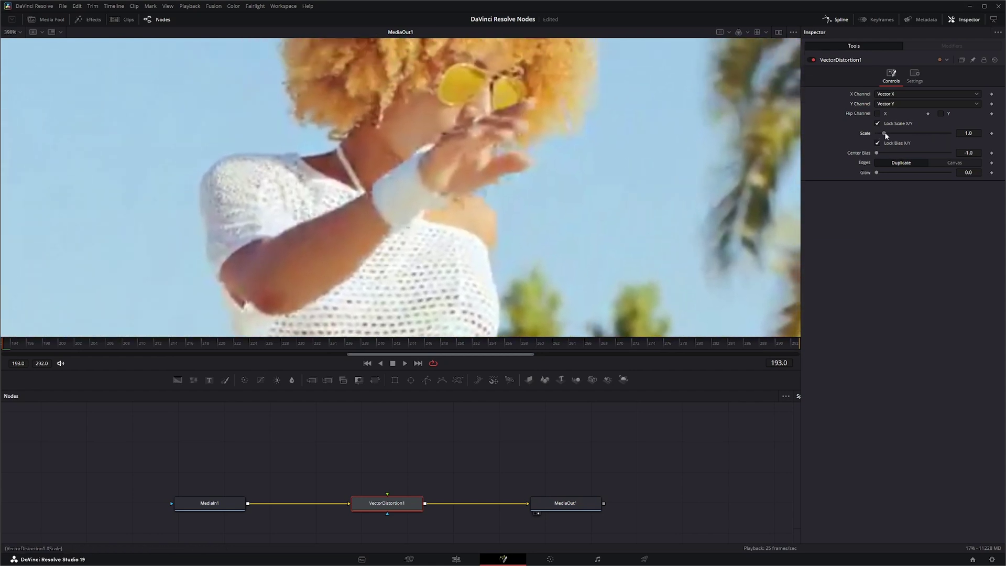
{"action": "left_click_drag", "start_coordinate": [885, 135], "coordinate": [952, 134]}
{"action": "left_click_drag", "start_coordinate": [885, 134], "coordinate": [896, 134]}
{"action": "double_click", "coordinate": [869, 136]}
Add an Optical Flow node from the 'opti' search and move it off the main chain.
{"action": "key", "text": "shift+space"}
{"action": "type", "text": "op"}
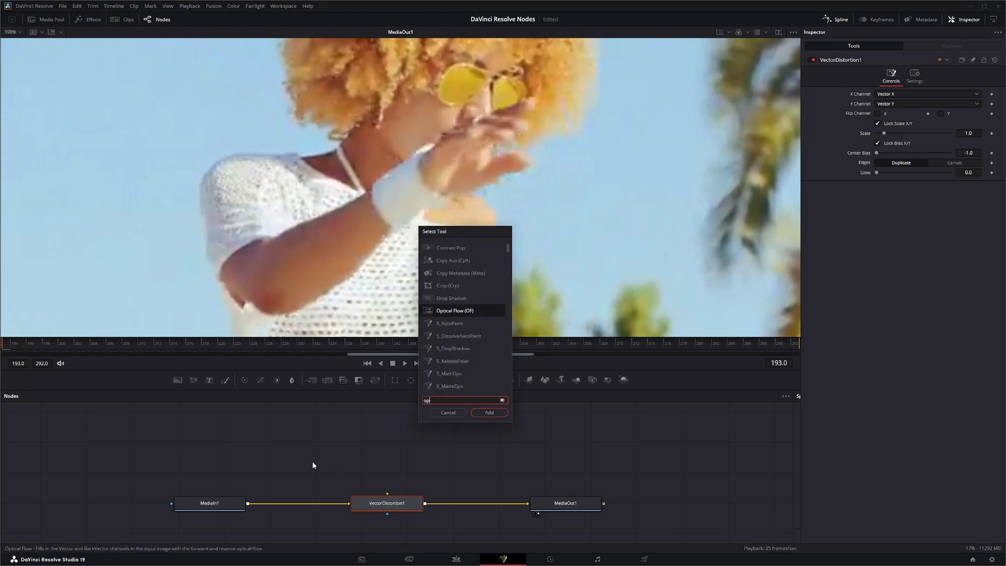
{"action": "type", "text": "ti"}
{"action": "key", "text": "Return"}
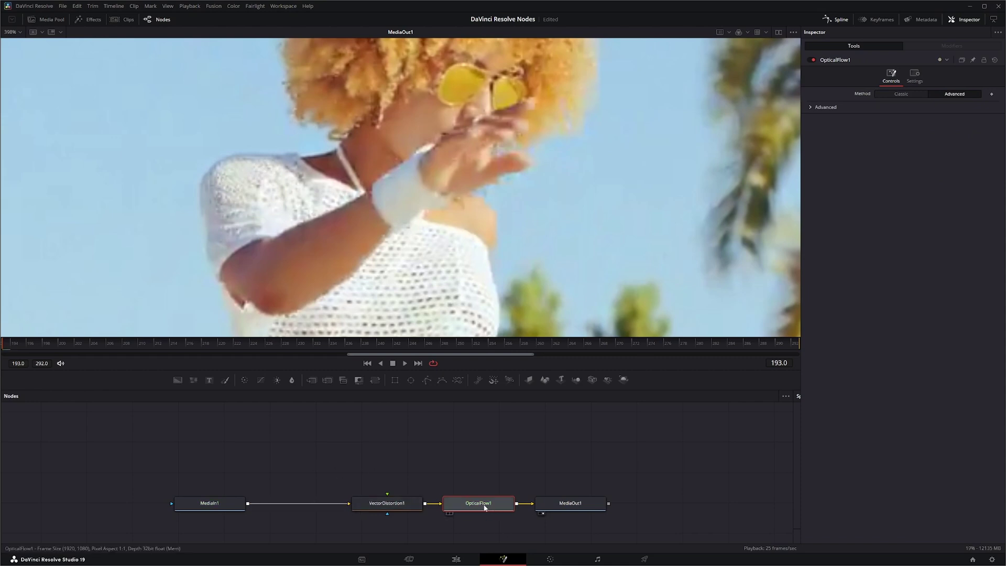
{"action": "left_click_drag", "start_coordinate": [483, 506], "coordinate": [304, 509]}
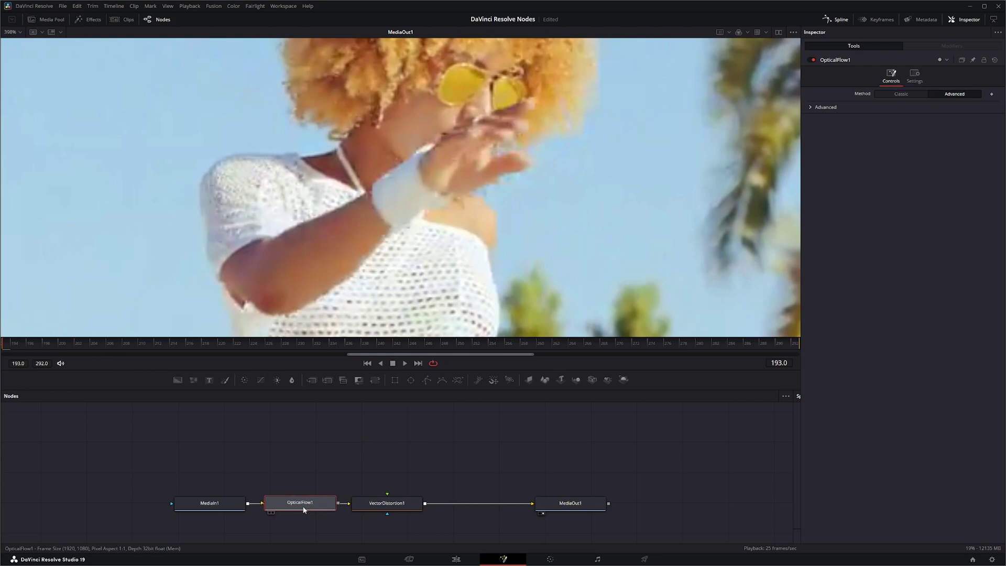
Try a distortion Scale of 1.98, then detach and delete the OpticalFlow1 node.
{"action": "left_click", "coordinate": [385, 503]}
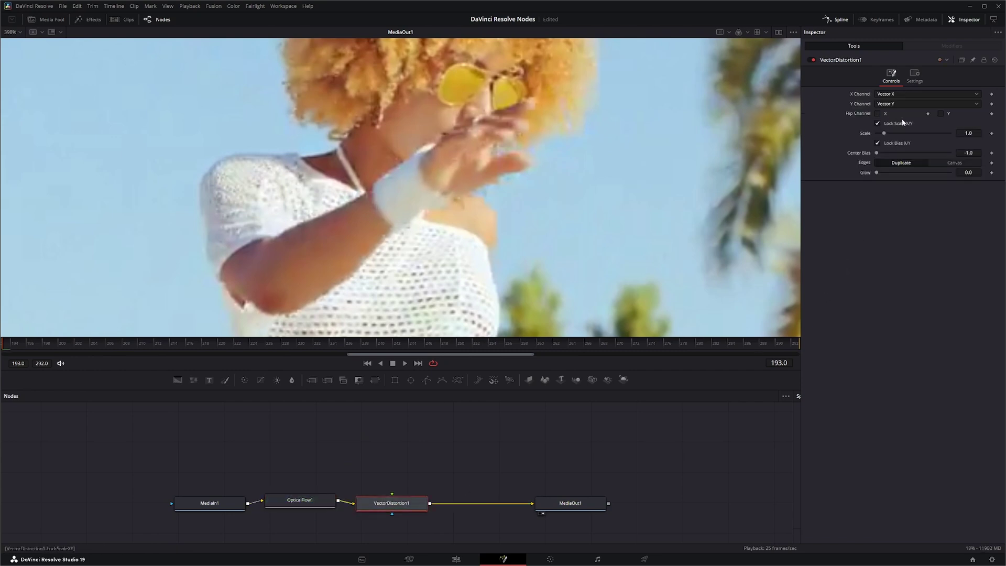
{"action": "mouse_move", "coordinate": [884, 133]}
{"action": "left_mouse_down"}
{"action": "mouse_move", "coordinate": [957, 146]}
{"action": "mouse_move", "coordinate": [879, 142]}
{"action": "left_mouse_up"}
{"action": "left_click", "coordinate": [307, 501]}
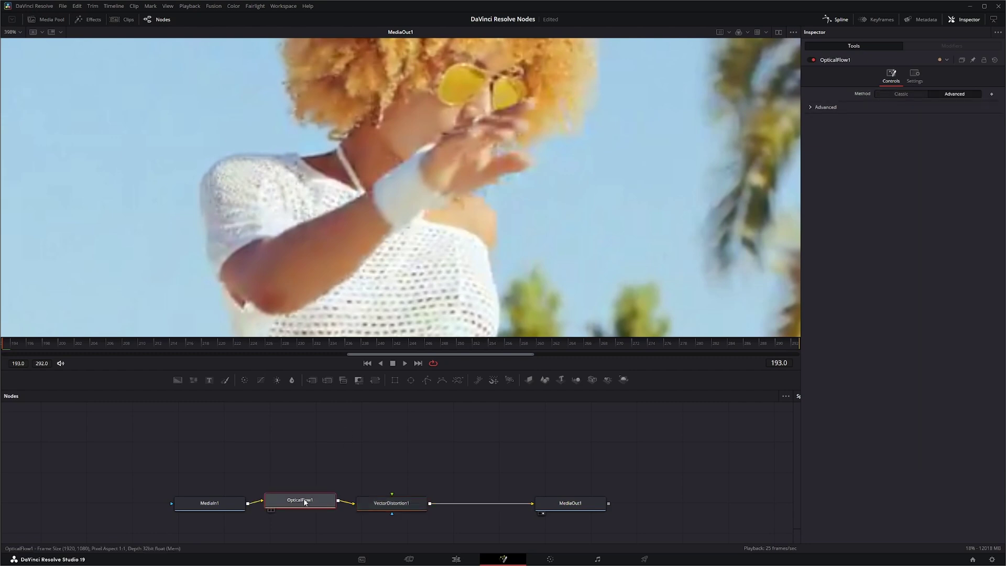
{"action": "left_click_drag", "start_coordinate": [304, 503], "coordinate": [302, 462]}
{"action": "left_click_drag", "start_coordinate": [239, 442], "coordinate": [368, 482]}
{"action": "key", "text": "Delete"}
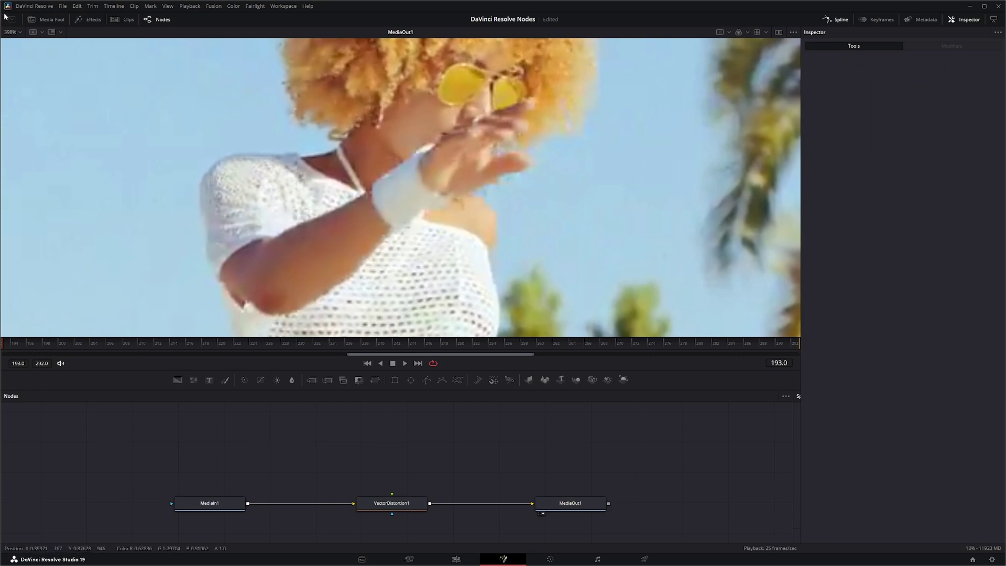
Set the viewer zoom to Fit and shift VectorDistortion1 slightly left.
{"action": "left_click", "coordinate": [20, 32]}
{"action": "left_click", "coordinate": [19, 64]}
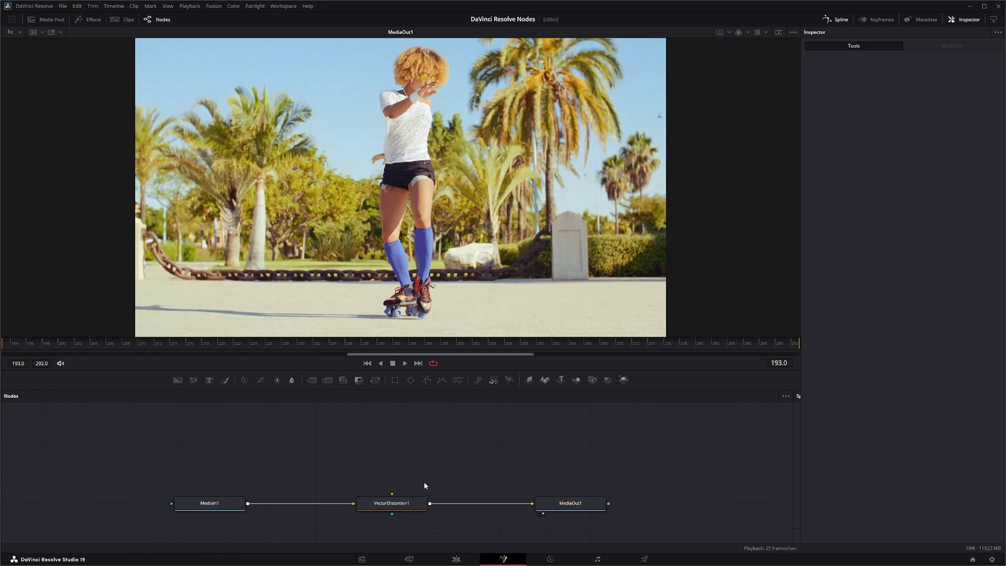
{"action": "left_click_drag", "start_coordinate": [398, 507], "coordinate": [379, 476]}
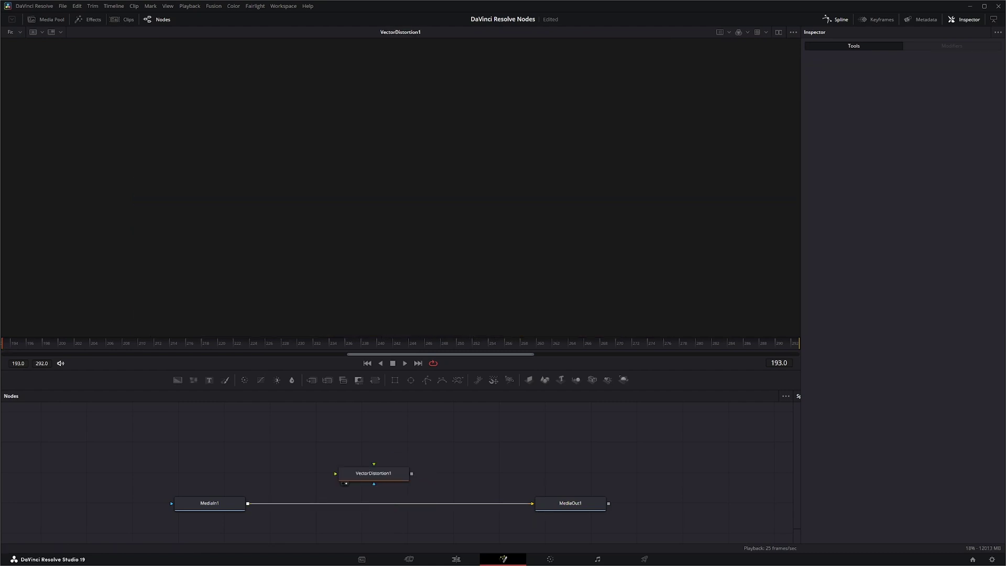
Add the beer clip as MediaIn2, trim its start to 45, and connect MediaIn1 into VectorDistortion1.
{"action": "left_click_drag", "start_coordinate": [1005, 455], "coordinate": [404, 444]}
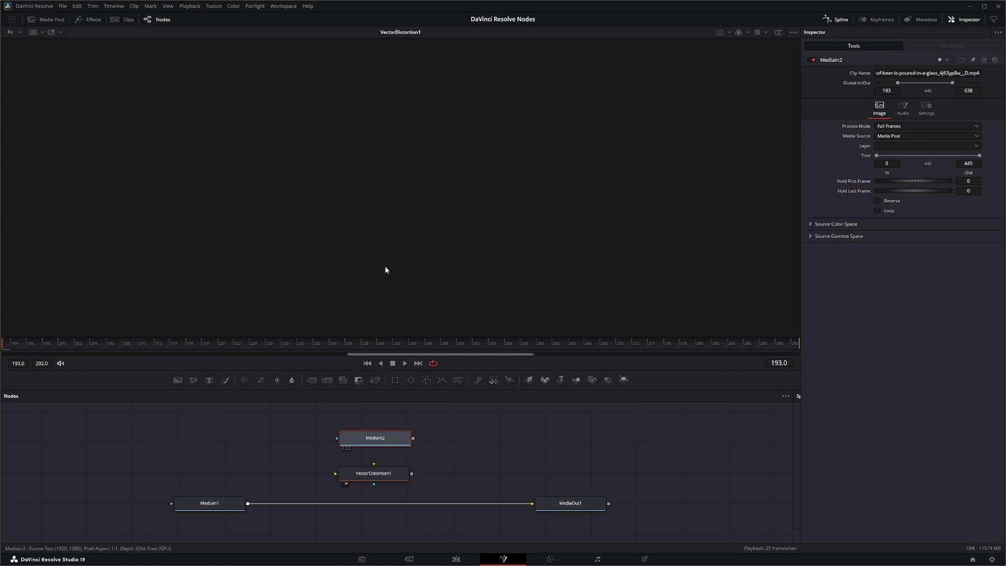
{"action": "key", "text": "1"}
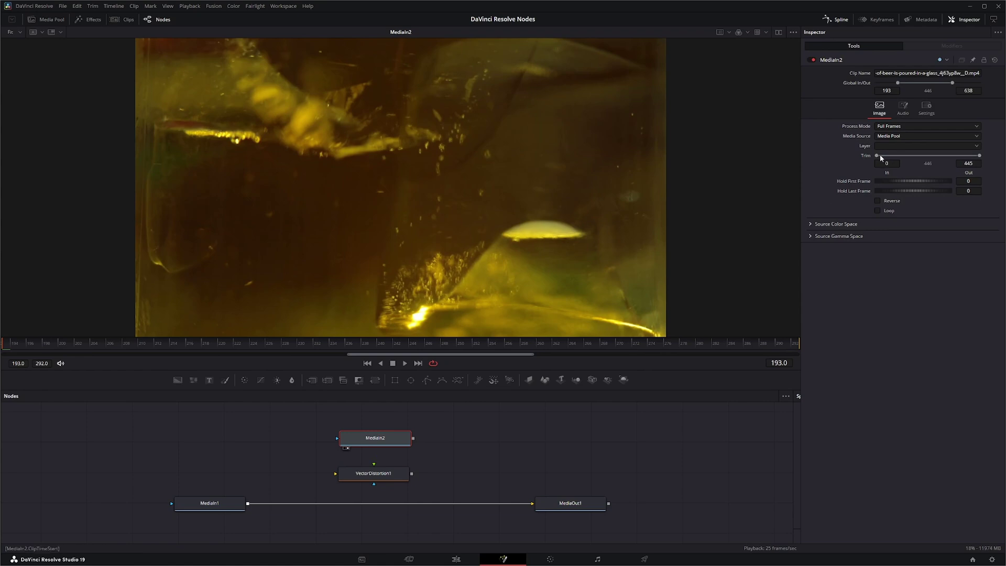
{"action": "left_click_drag", "start_coordinate": [878, 156], "coordinate": [888, 158]}
{"action": "left_click_drag", "start_coordinate": [367, 439], "coordinate": [336, 475]}
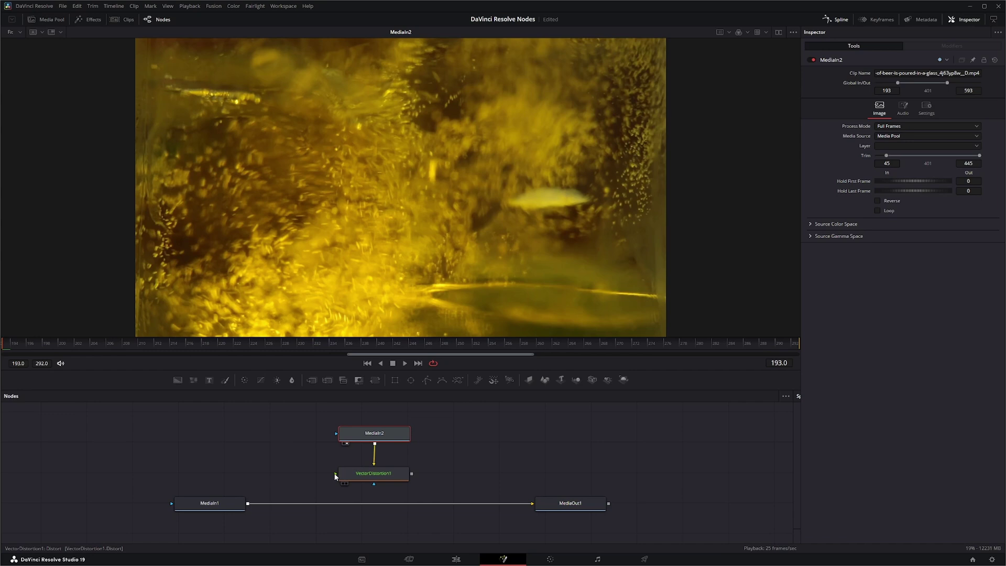
{"action": "left_click_drag", "start_coordinate": [248, 505], "coordinate": [392, 286]}
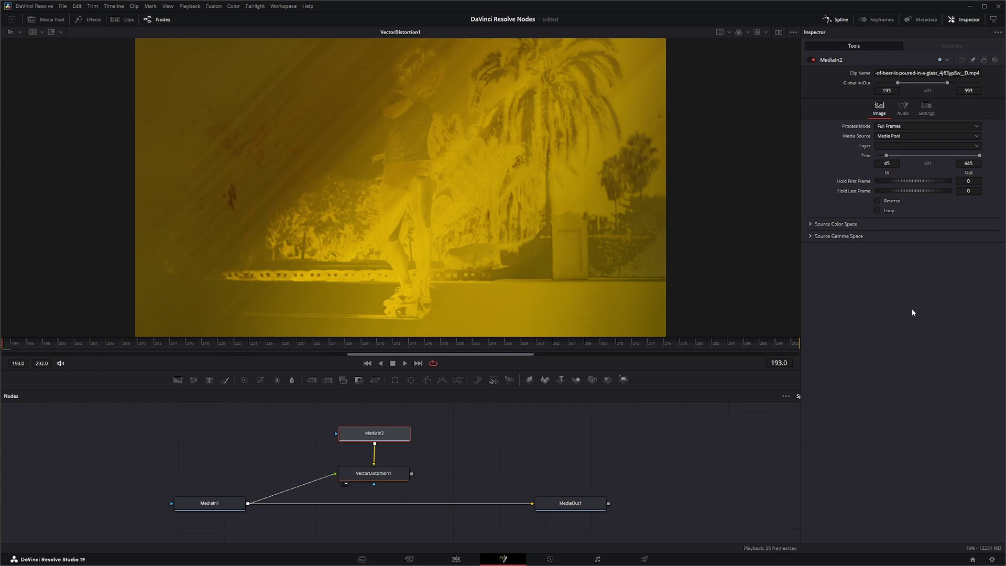
Set VectorDistortion1's Scale to 7.11 and switch its Edges option to Canvas.
{"action": "left_click", "coordinate": [394, 476]}
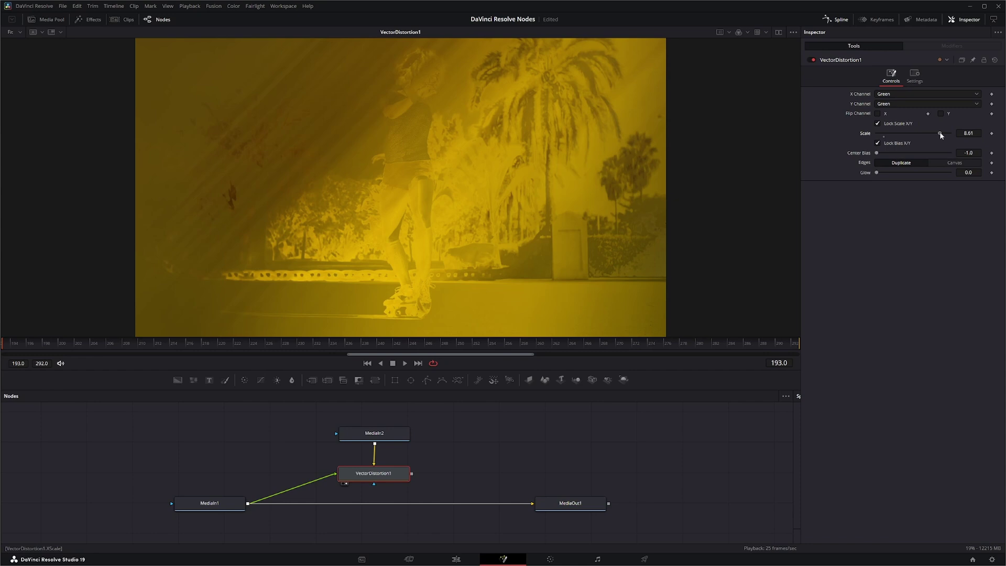
{"action": "mouse_move", "coordinate": [940, 134]}
{"action": "left_mouse_down"}
{"action": "mouse_move", "coordinate": [919, 136]}
{"action": "mouse_move", "coordinate": [929, 136]}
{"action": "left_mouse_up"}
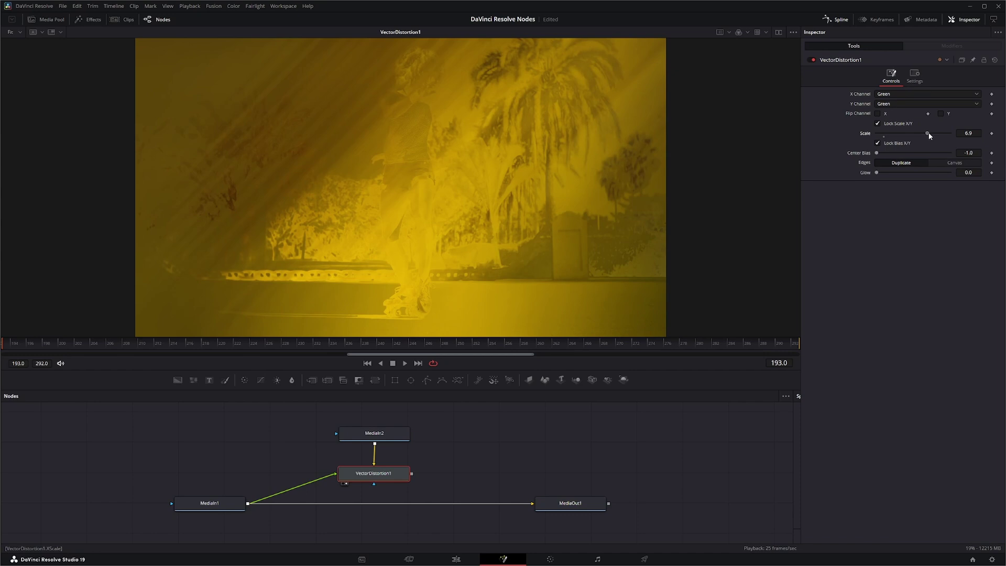
{"action": "left_click_drag", "start_coordinate": [928, 135], "coordinate": [930, 135]}
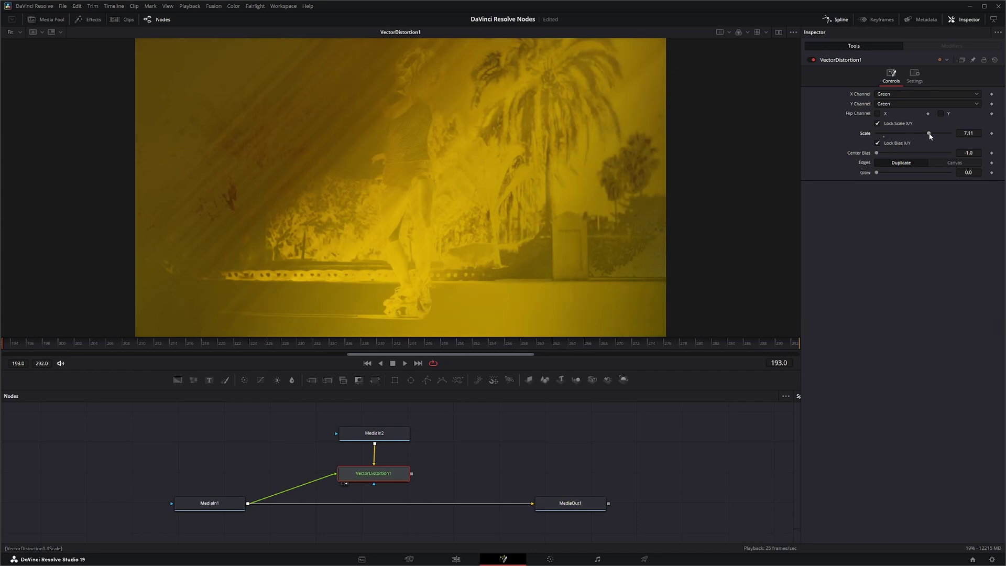
{"action": "left_click", "coordinate": [955, 164]}
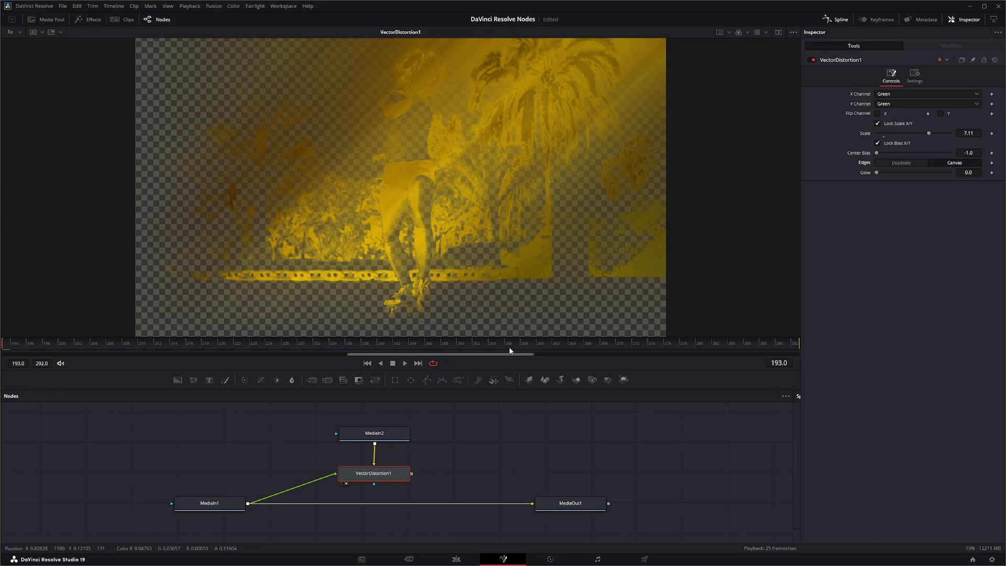
Add Merge1 and a black Background1 node, unhook MediaIn1 from MediaOut1, and feed VectorDistortion1 into Merge1.
{"action": "left_click_drag", "start_coordinate": [581, 507], "coordinate": [653, 511]}
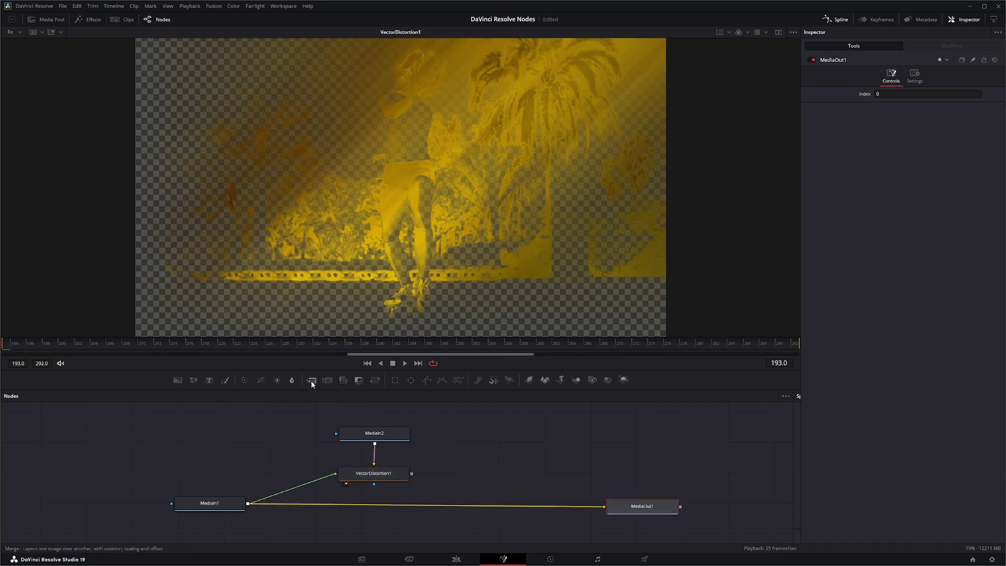
{"action": "left_click_drag", "start_coordinate": [311, 382], "coordinate": [495, 493]}
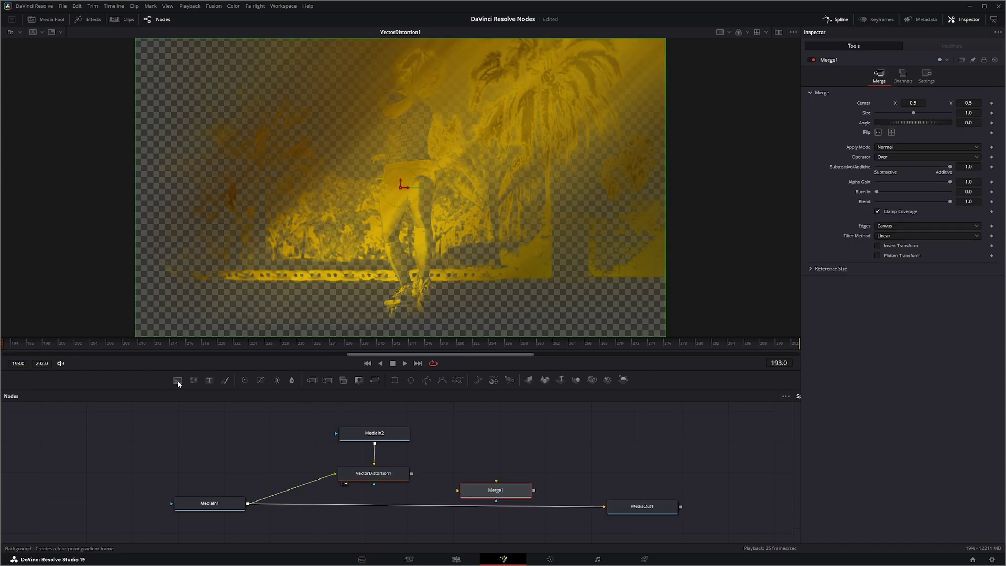
{"action": "left_click_drag", "start_coordinate": [177, 379], "coordinate": [401, 524]}
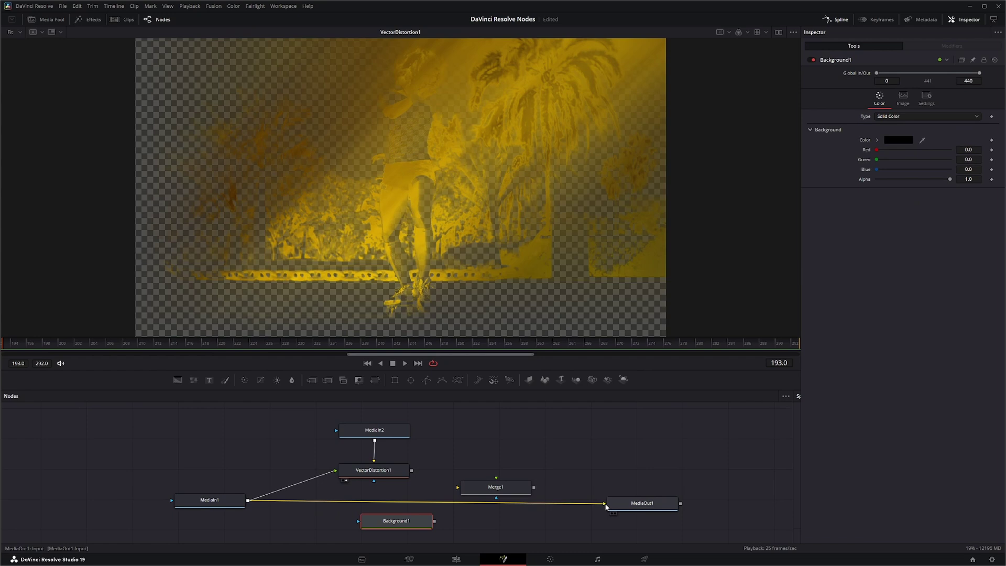
{"action": "left_click_drag", "start_coordinate": [583, 507], "coordinate": [472, 512]}
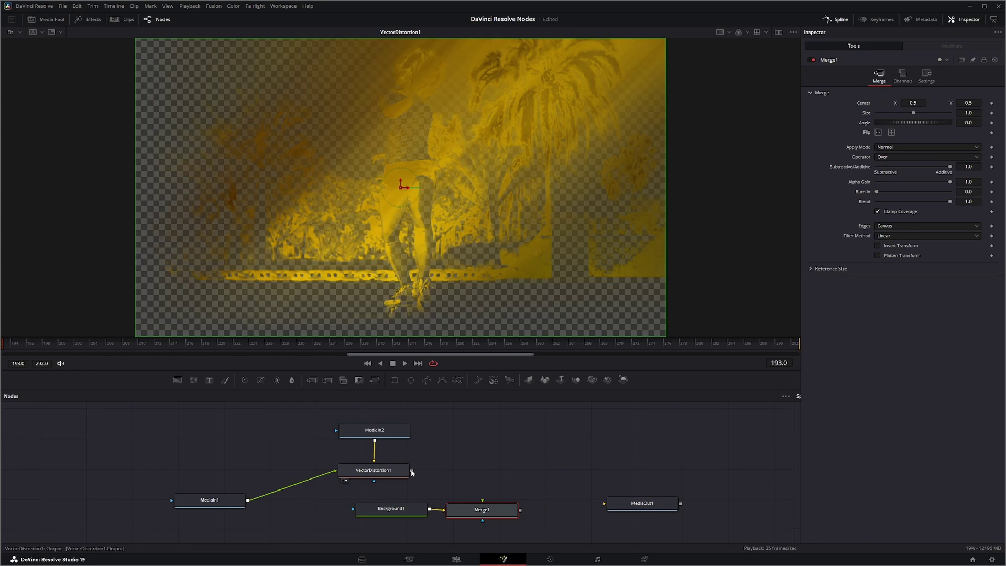
{"action": "left_click_drag", "start_coordinate": [412, 470], "coordinate": [568, 293]}
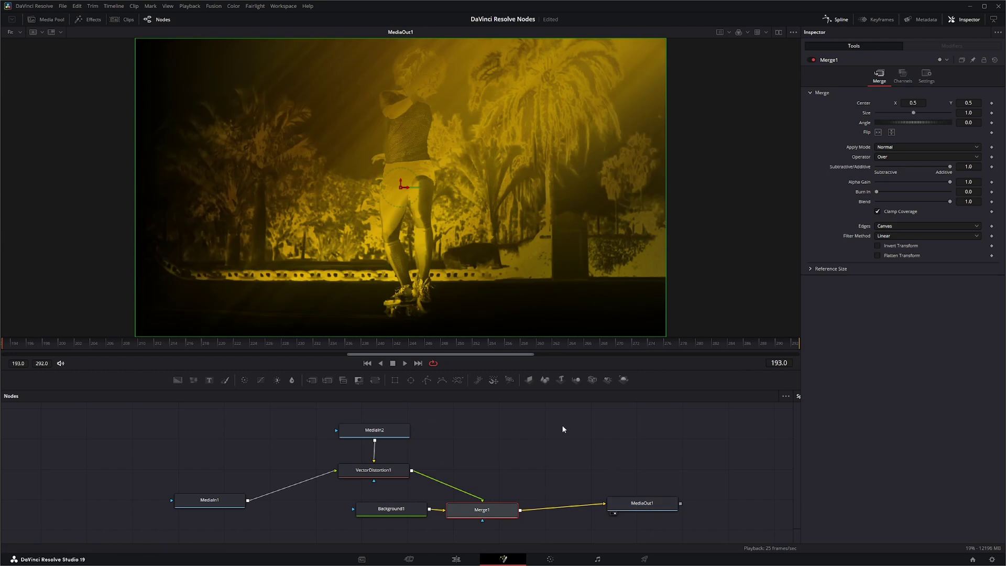
Preview the composite, set VectorDistortion1's Glow to 0.102, and return to the first frame.
{"action": "left_click", "coordinate": [404, 364]}
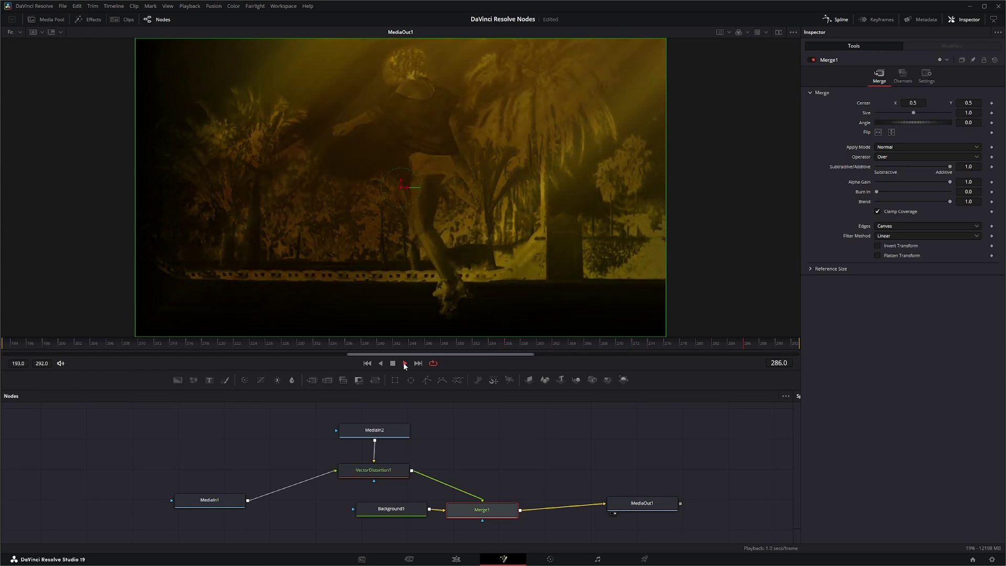
{"action": "left_click", "coordinate": [393, 363]}
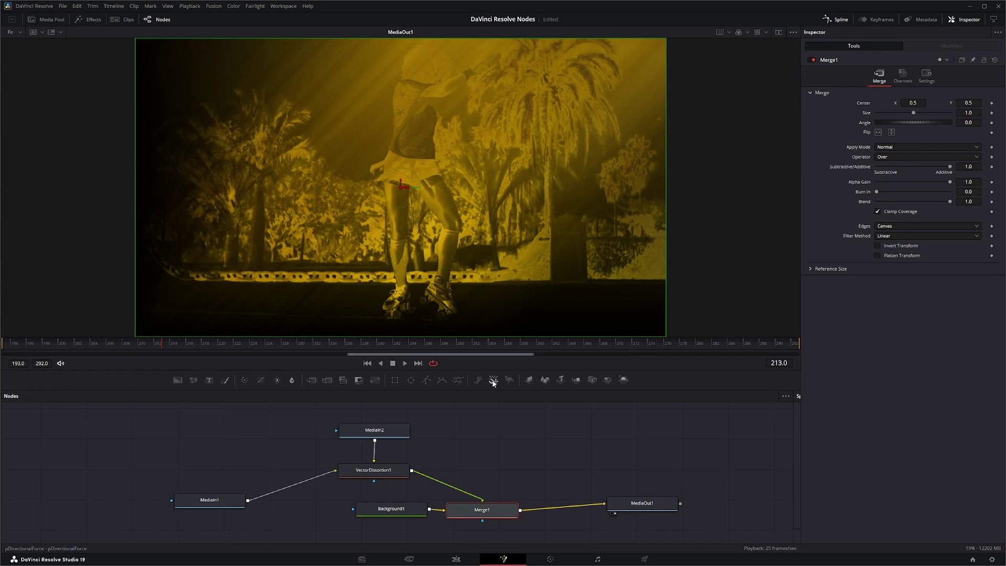
{"action": "left_click", "coordinate": [370, 471]}
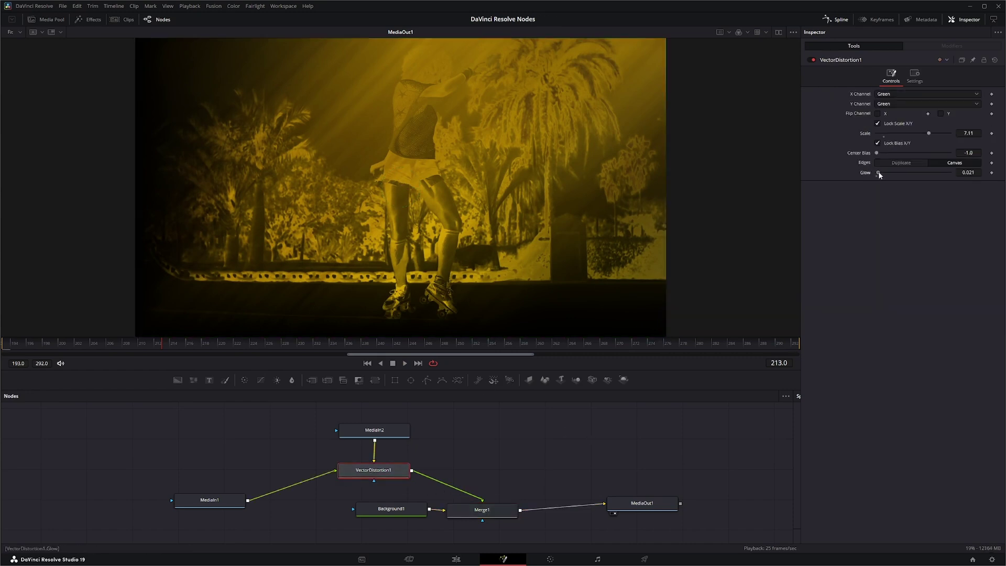
{"action": "left_click_drag", "start_coordinate": [879, 174], "coordinate": [885, 173]}
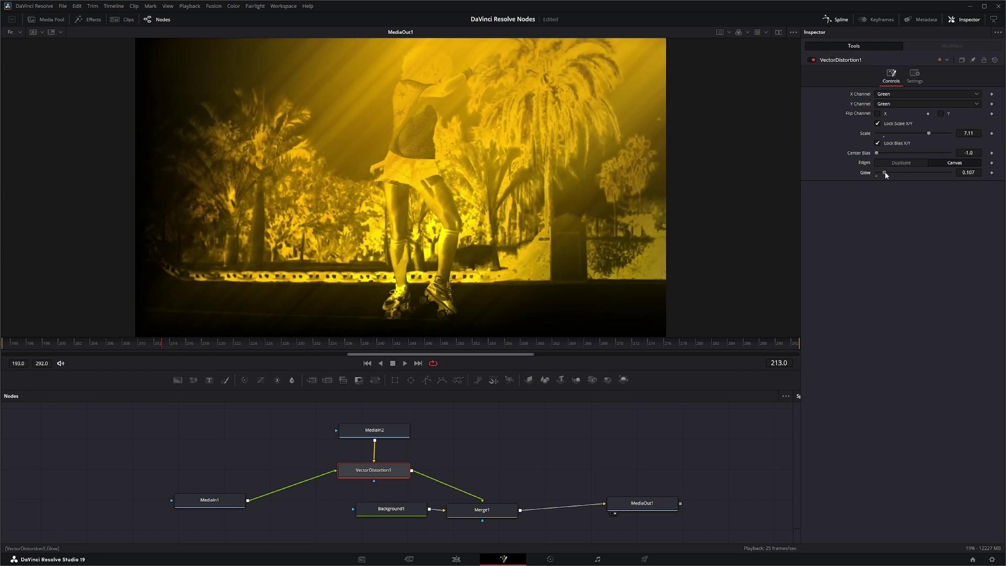
{"action": "left_click_drag", "start_coordinate": [885, 174], "coordinate": [884, 173]}
{"action": "left_click", "coordinate": [367, 364]}
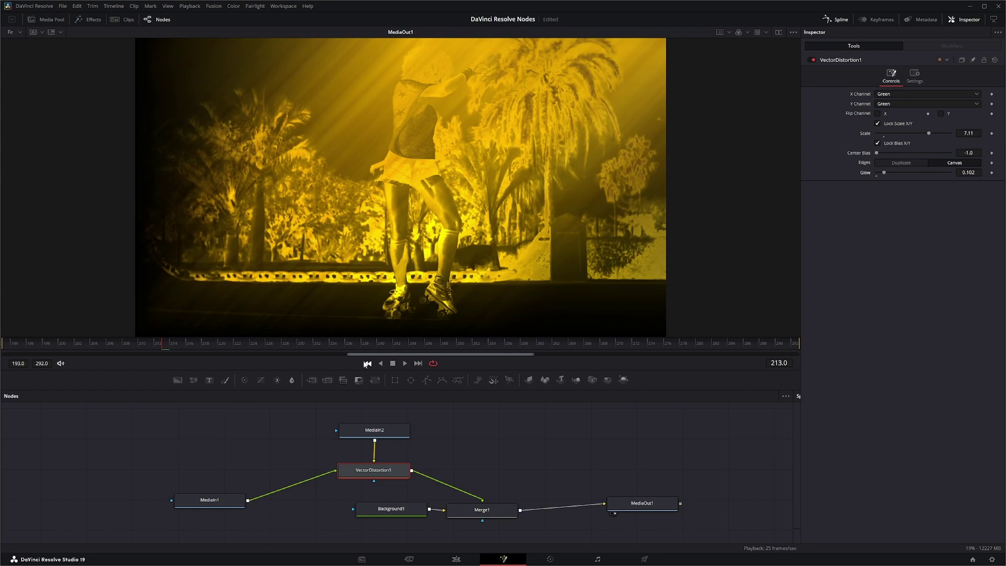